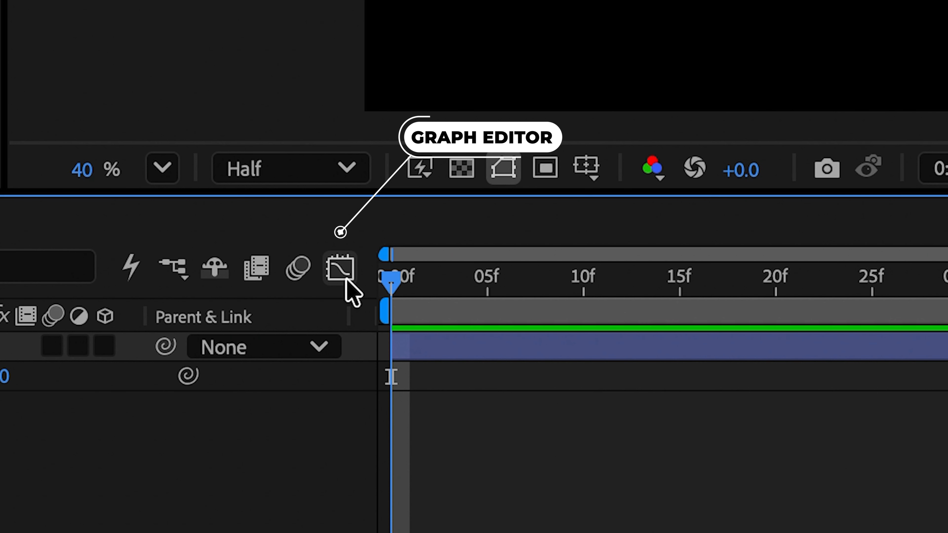
- Show the Graph Editor for the composition and return to the layer bar view
left_click(346, 281)
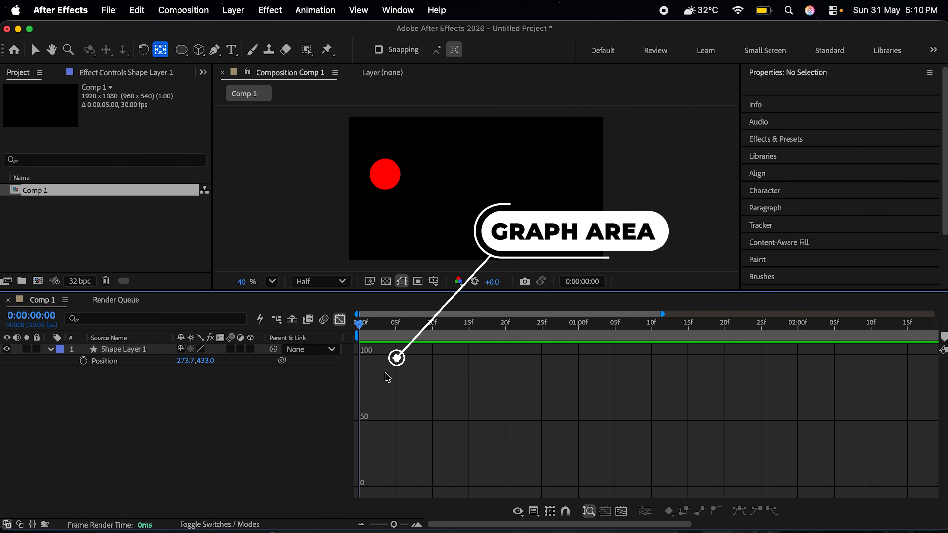
left_click(340, 319)
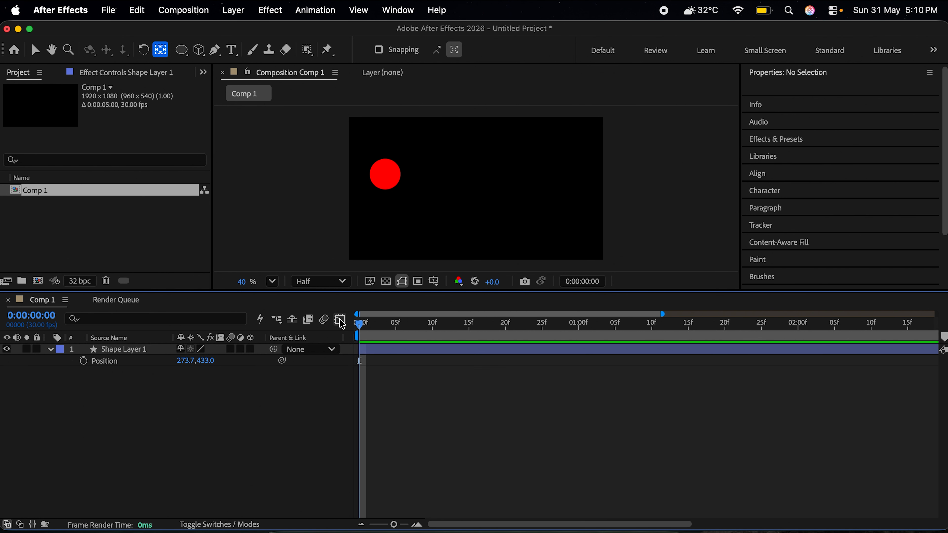
- Select Shape Layer 1 and add a Position keyframe at 0:00:00:00
left_click(402, 352)
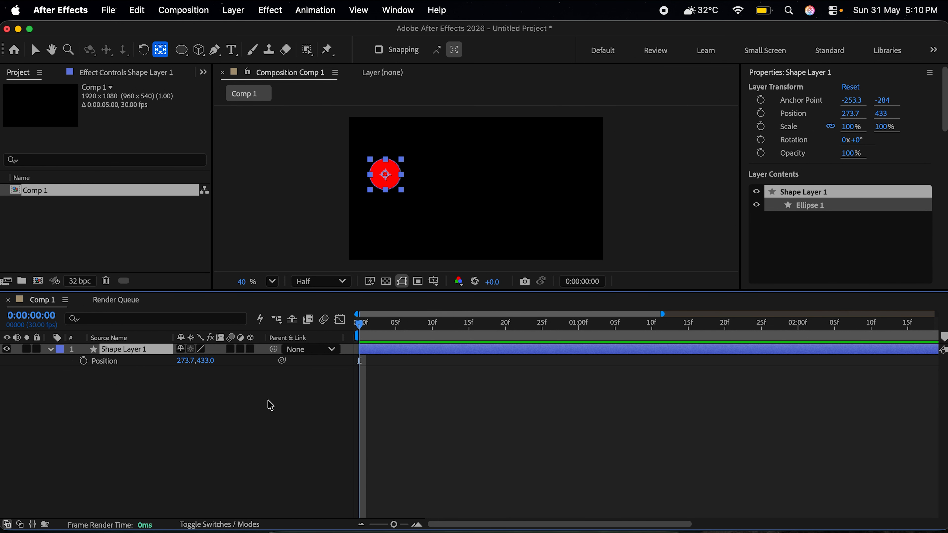
left_click(87, 370)
left_click(84, 361)
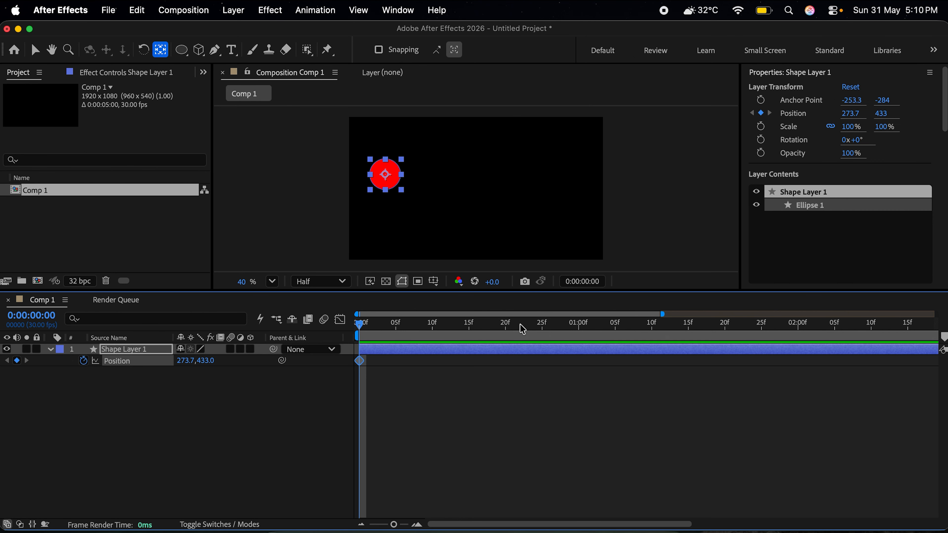
- Add a second Position keyframe at 0:00:01:00 with the circle's X position set to about 1631.7
left_click(580, 324)
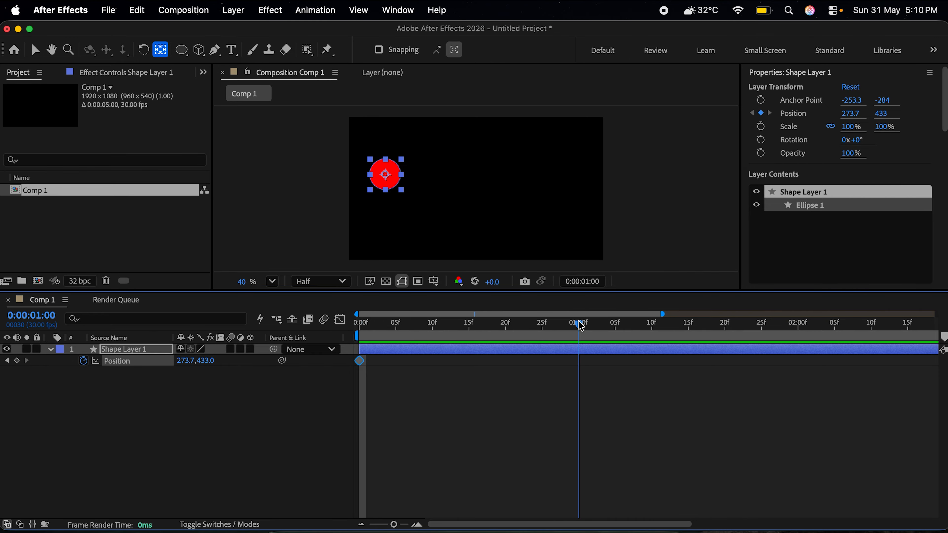
left_click_drag(194, 361, 332, 452)
left_click_drag(189, 361, 426, 382)
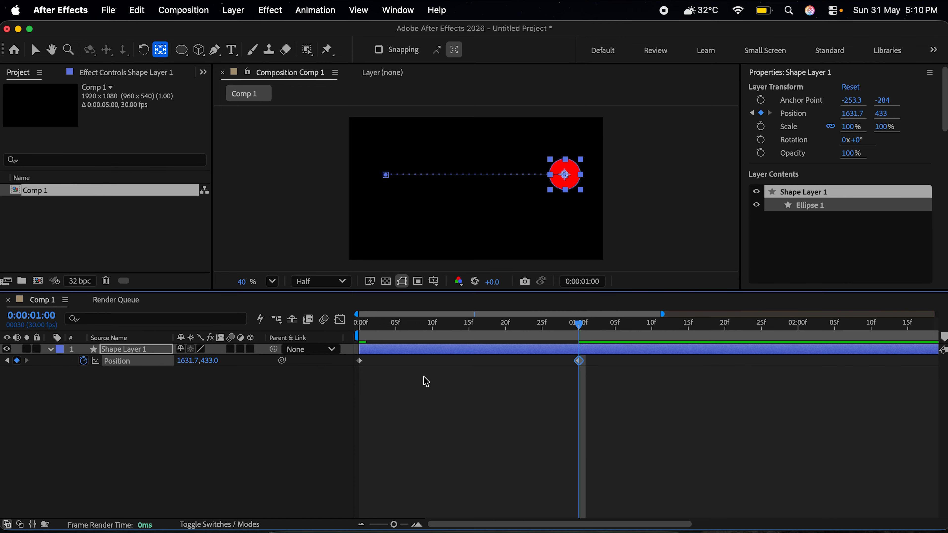
- Play the circle's linear motion from the first frame twice to check it
left_click_drag(376, 328, 359, 327)
key("space")
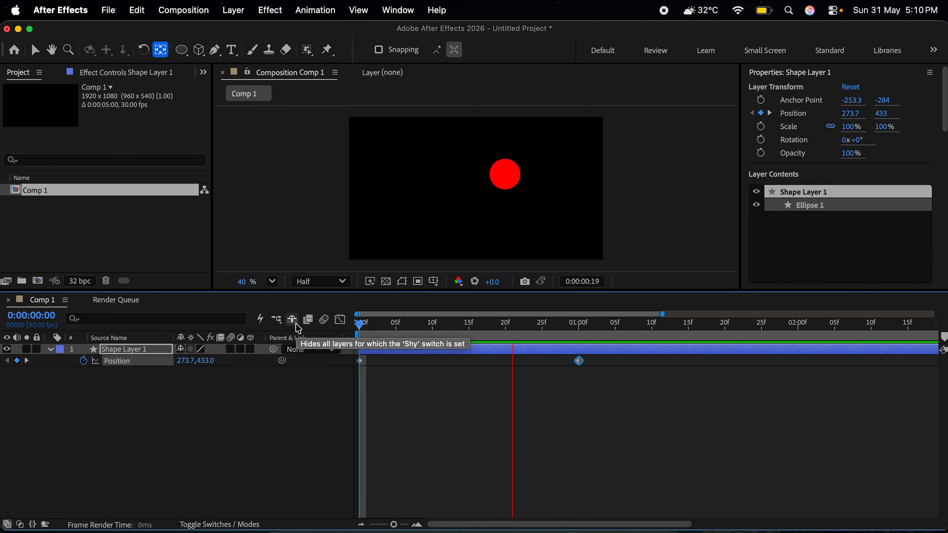
key("space")
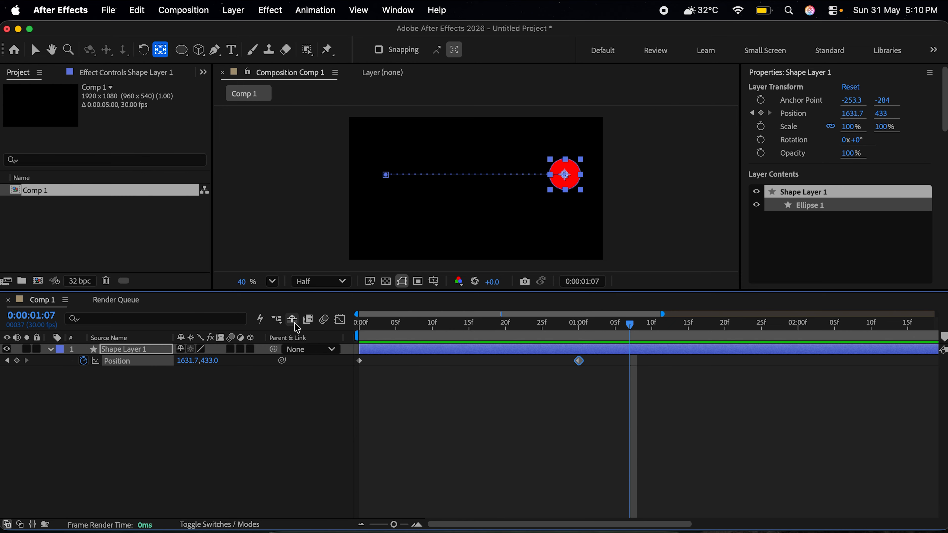
left_click(360, 325)
key("space")
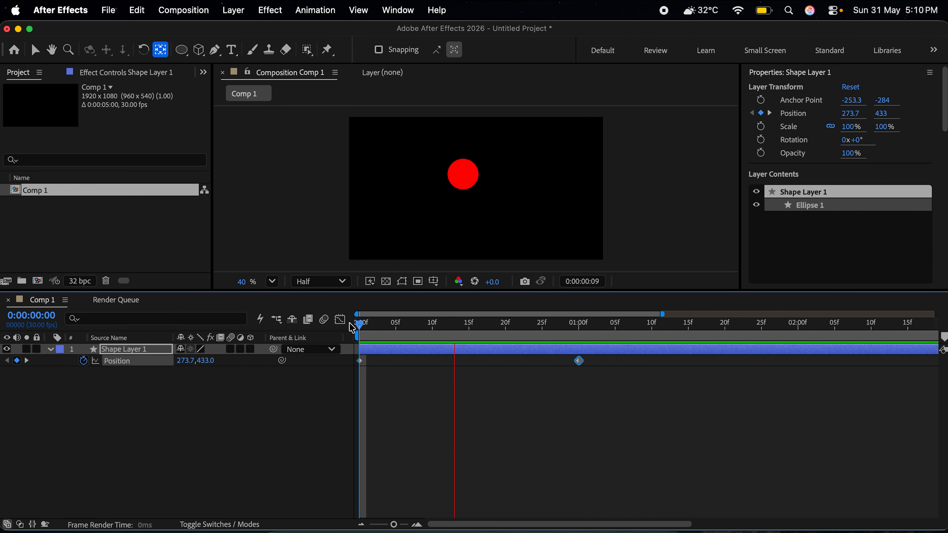
key("space")
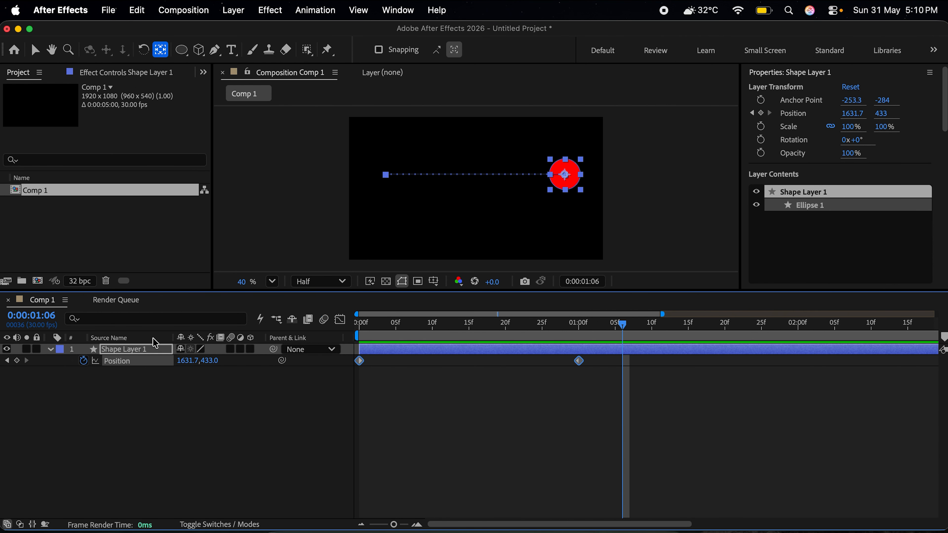
- Open the Position property in the Graph Editor with Edit Speed Graph as the graph type
left_click(340, 320)
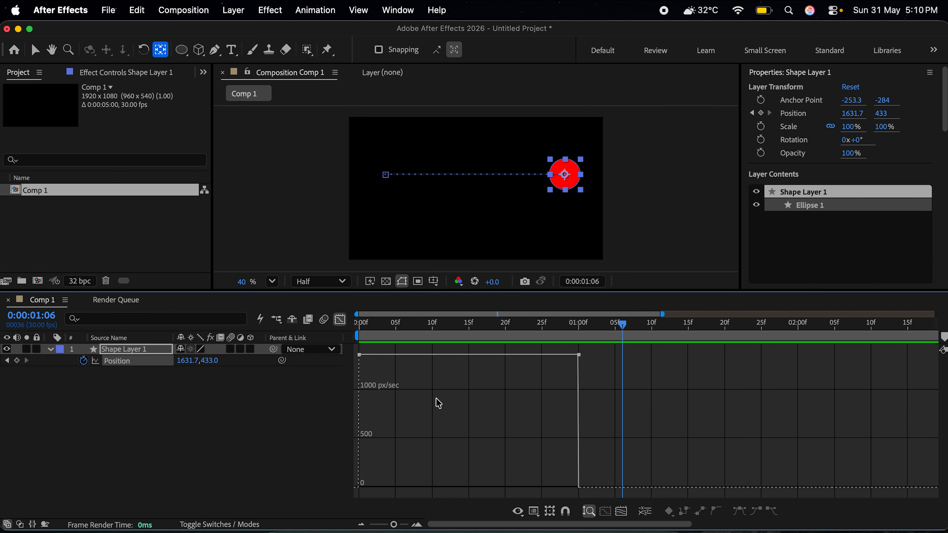
right_click(475, 393)
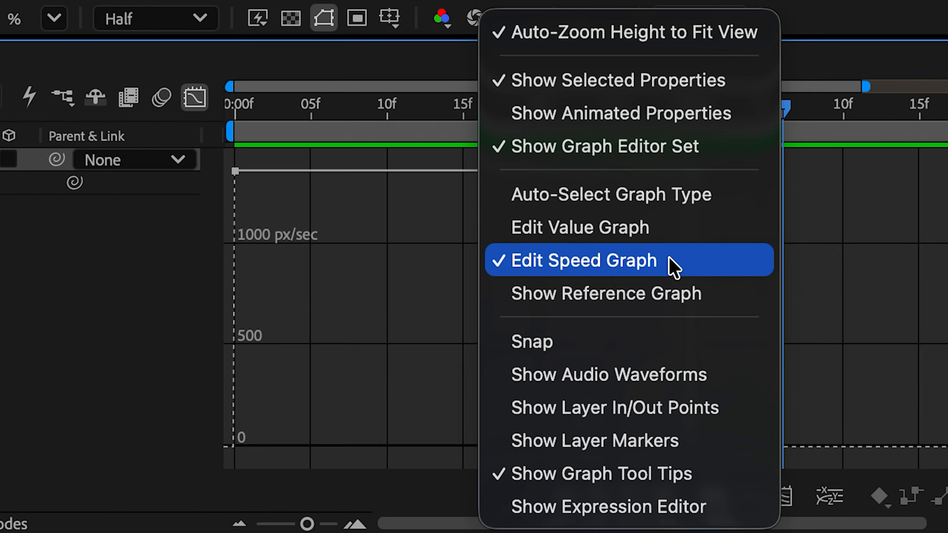
left_click(674, 265)
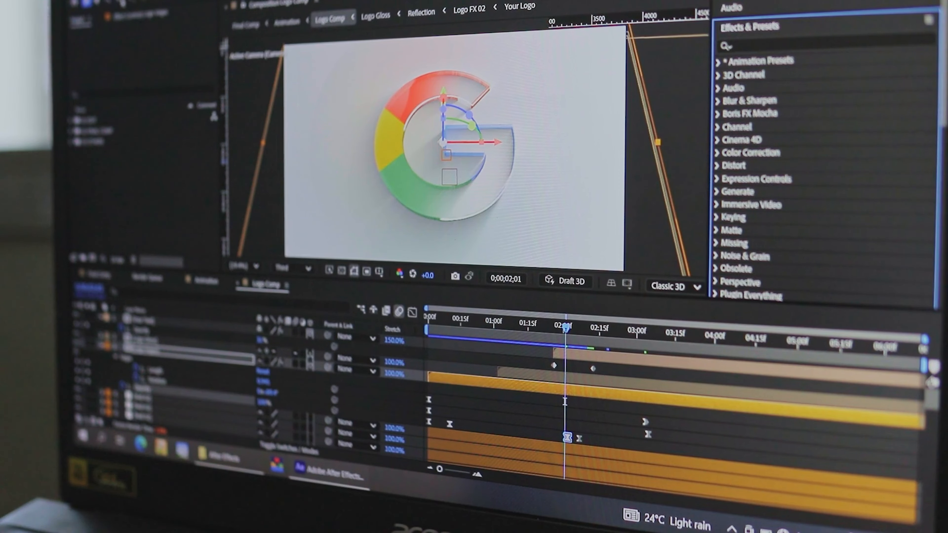
left_click(120, 2)
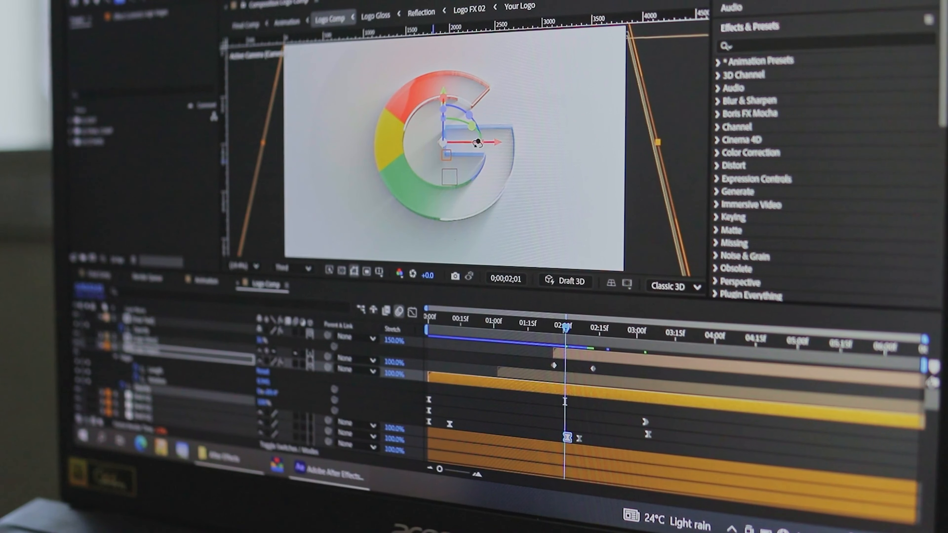
left_click_drag(495, 144, 463, 147)
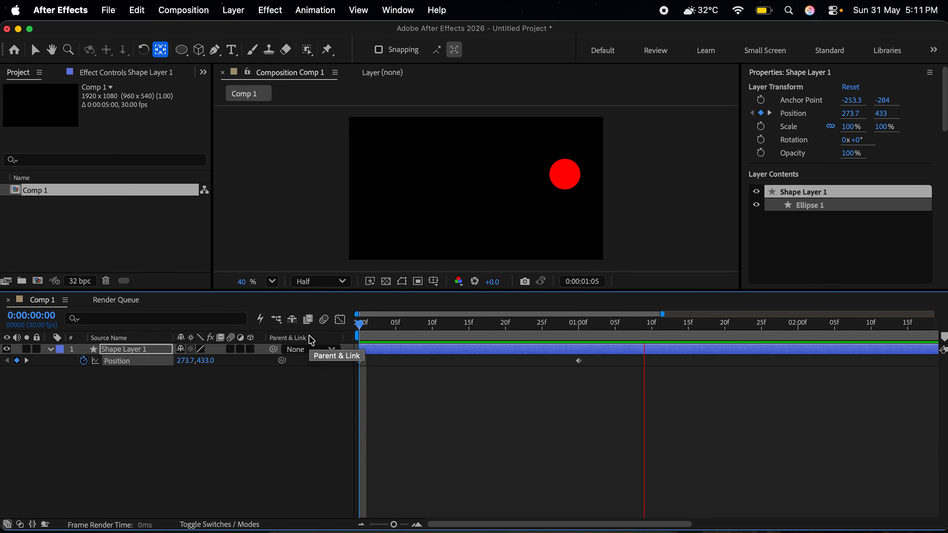
- Scrub the linear motion to frames 9 and 18, then play it from the first frame
left_click(362, 327)
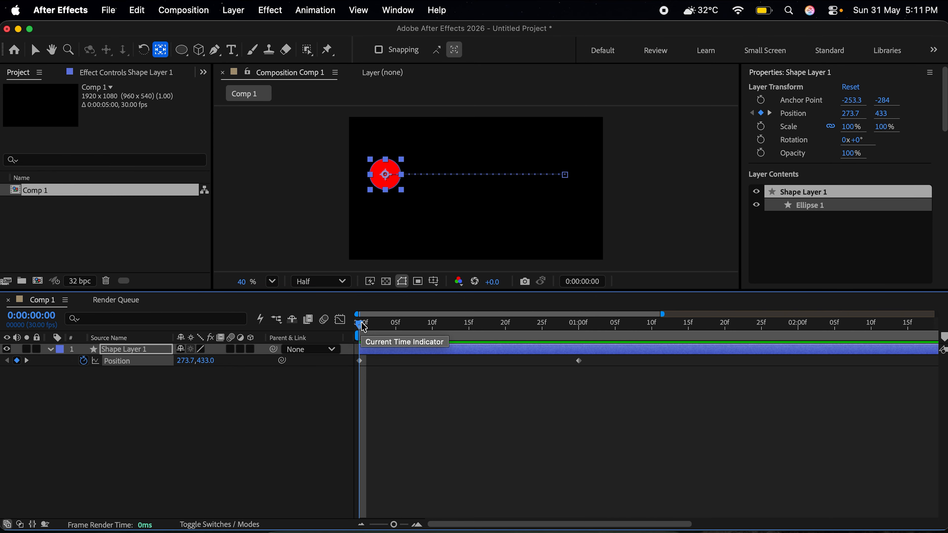
left_click_drag(368, 336, 428, 352)
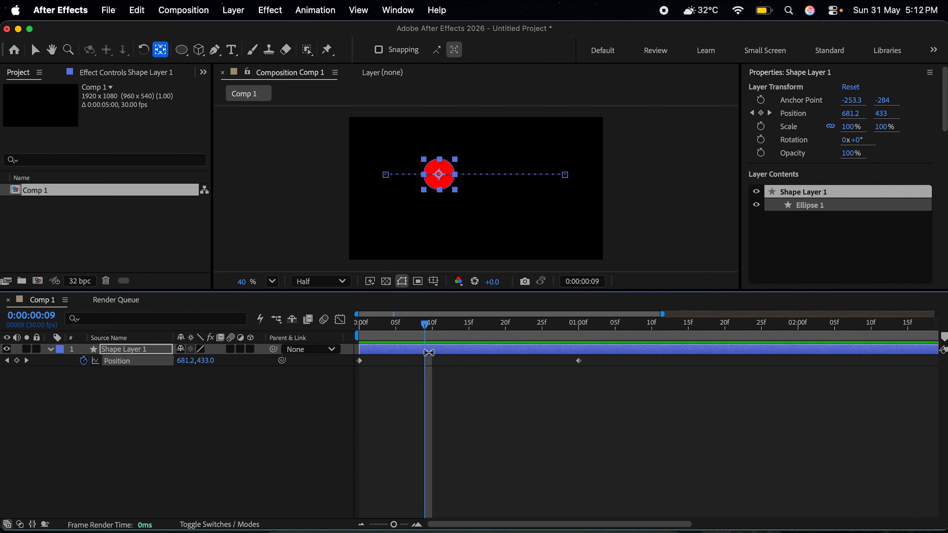
left_click_drag(433, 347, 492, 361)
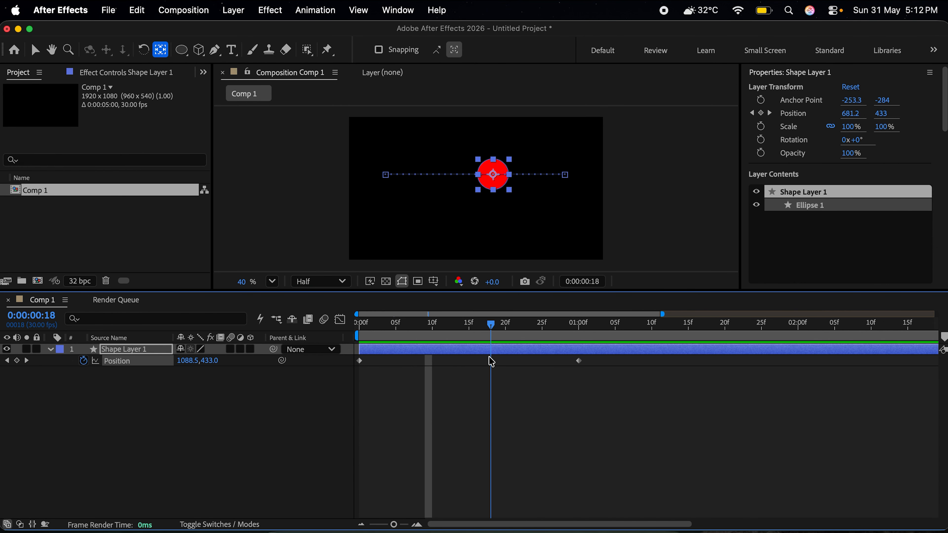
left_click_drag(491, 362, 357, 363)
key("space")
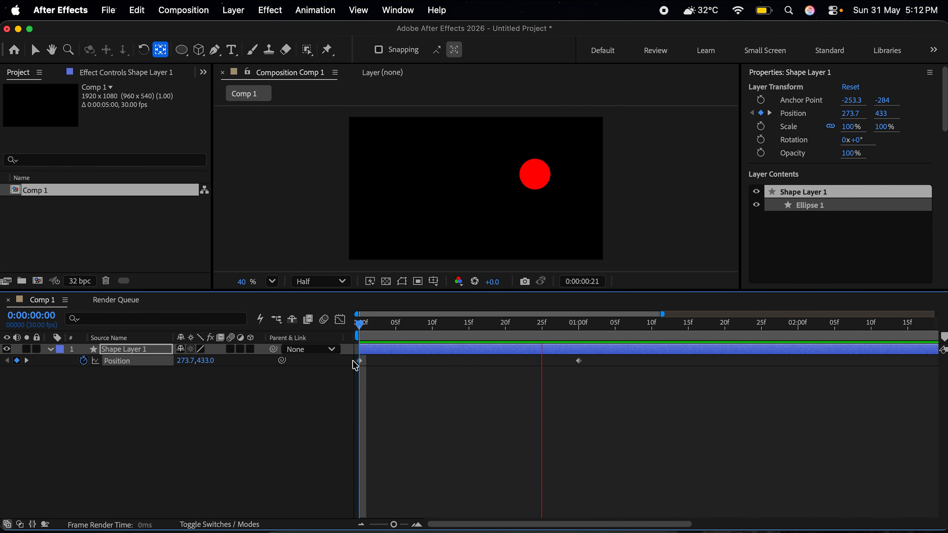
key("space")
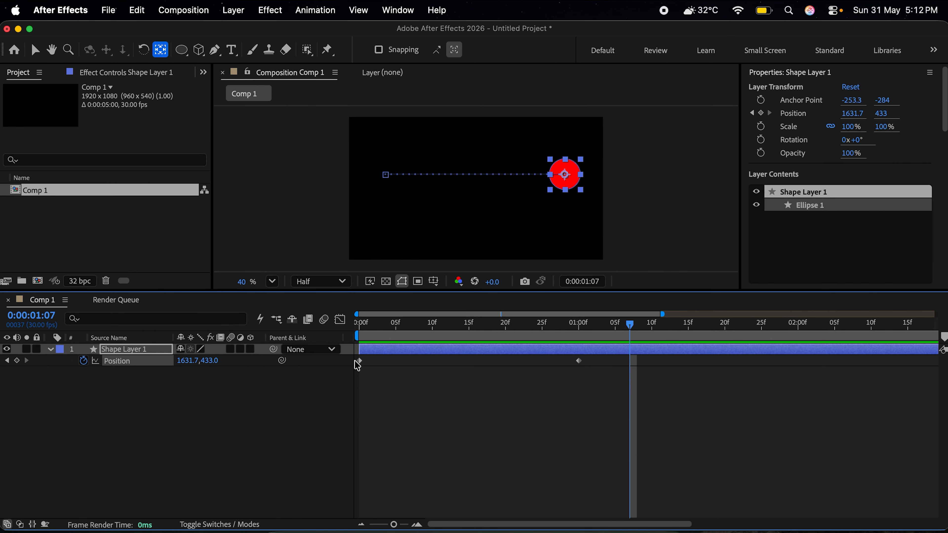
- Select both Position keyframes and apply Easy Ease to them
left_click_drag(598, 362, 333, 381)
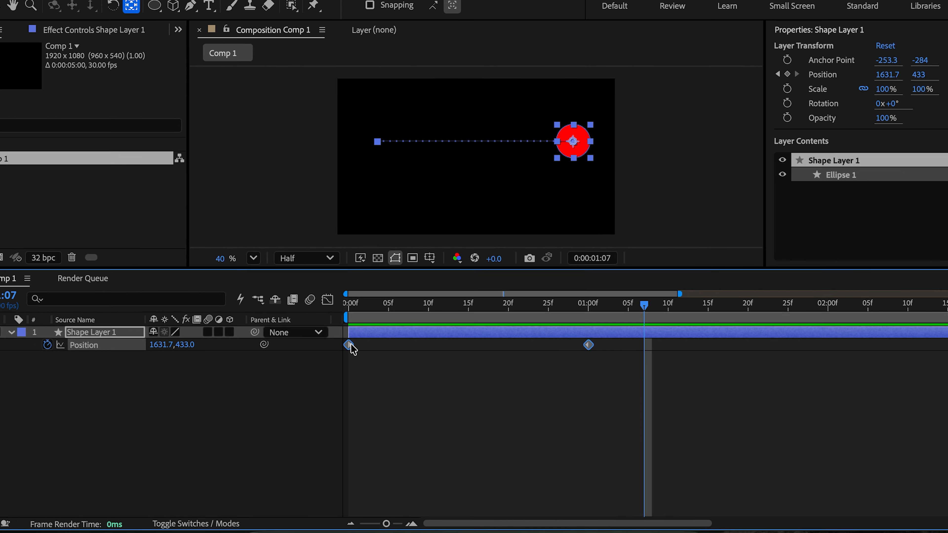
right_click(358, 361)
mouse_move(448, 506)
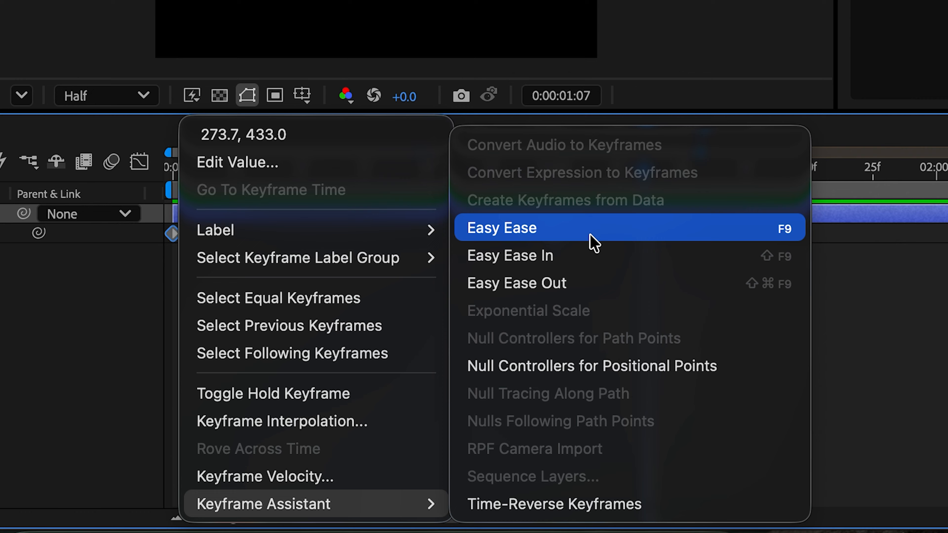
left_click(594, 242)
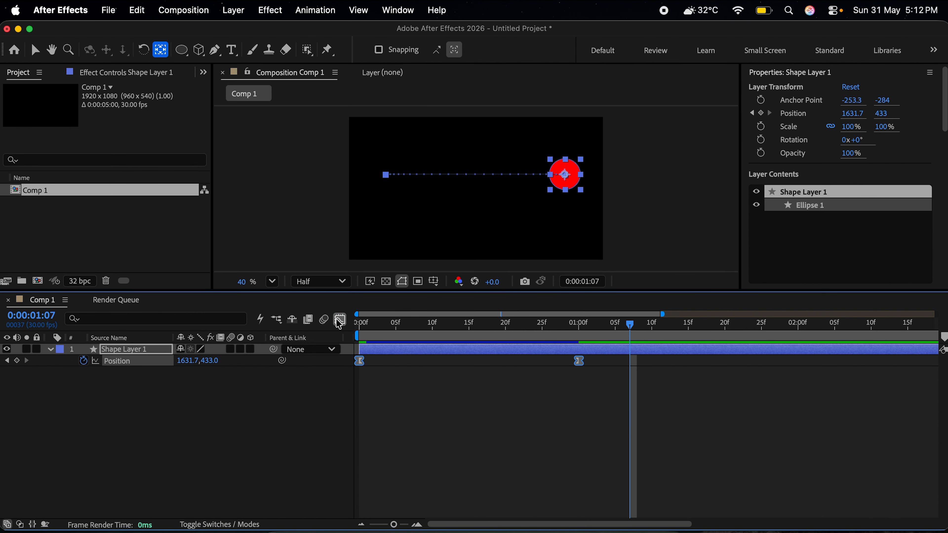
- Open the eased Position speed graph, preview the motion and select the keyframes to show their handles
left_click(339, 320)
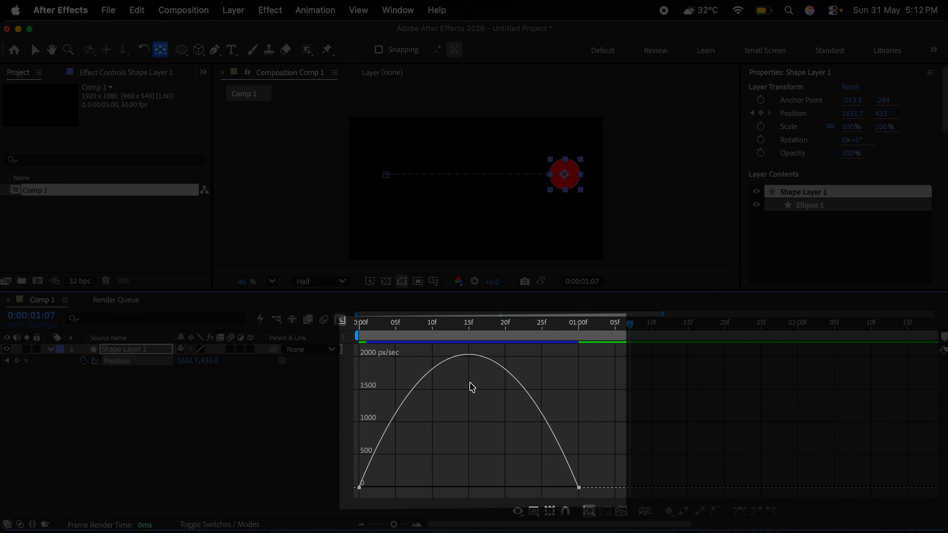
key("space")
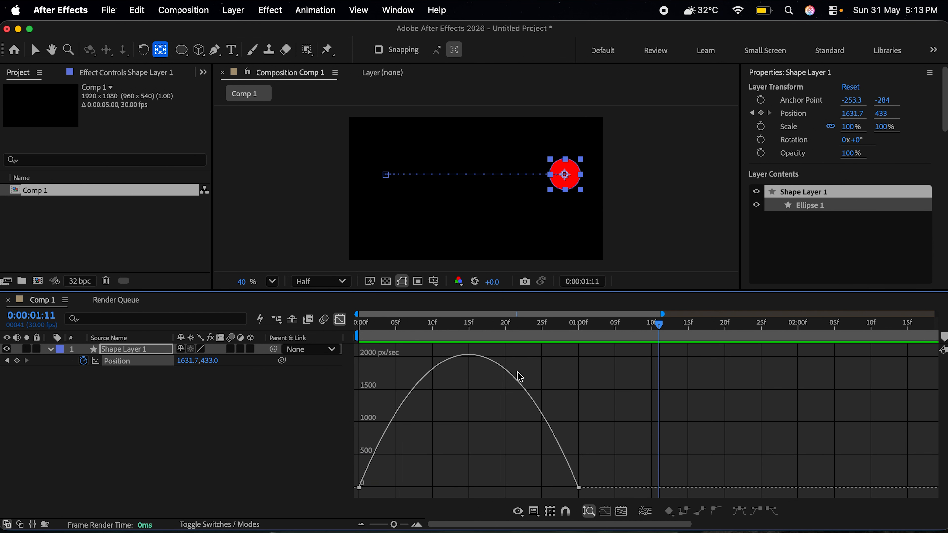
left_click(360, 487)
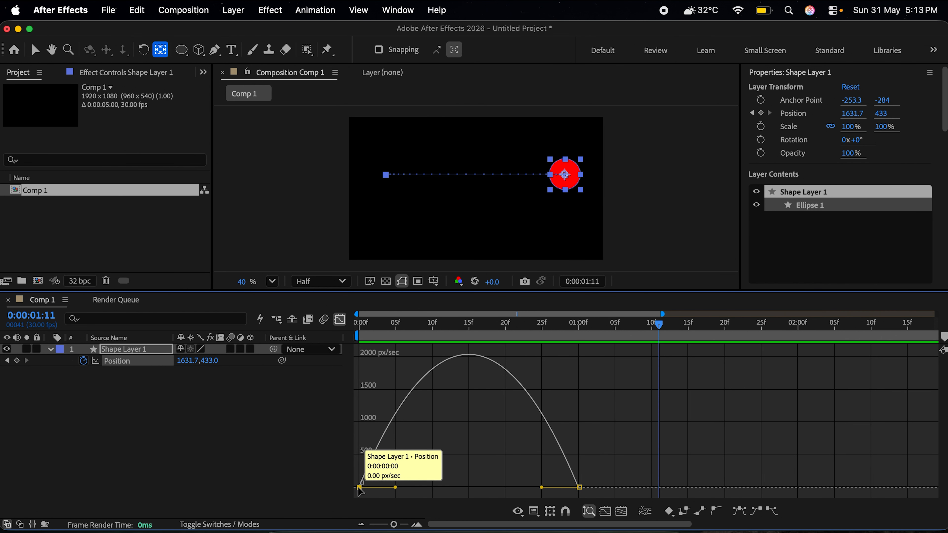
- Inspect the eased motion at frames 0 and 15 and at one second, then play it from the start
left_click_drag(377, 323, 326, 332)
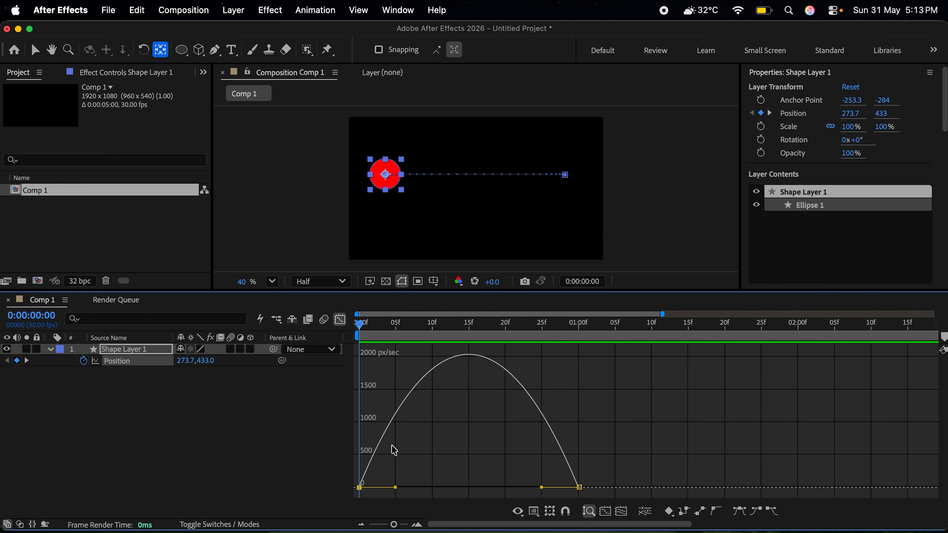
left_click(470, 324)
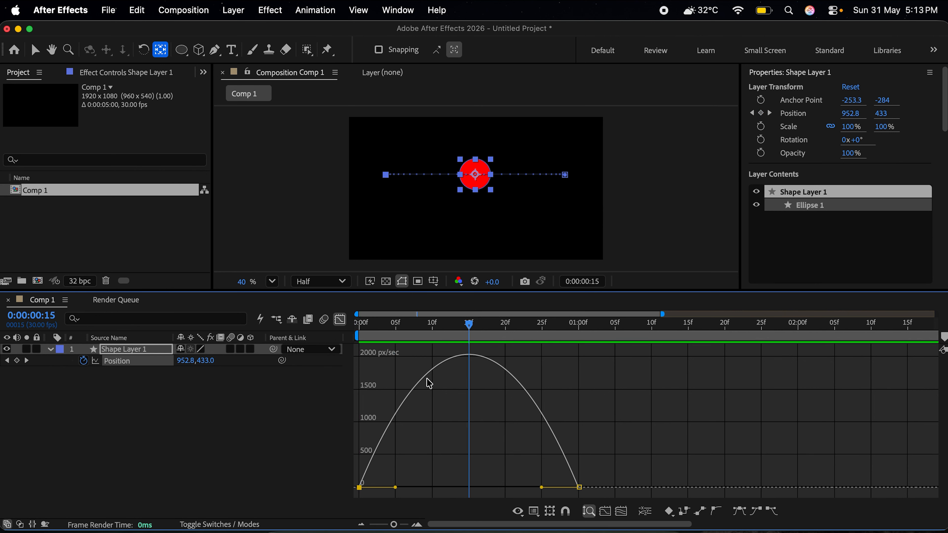
left_click_drag(567, 326, 582, 330)
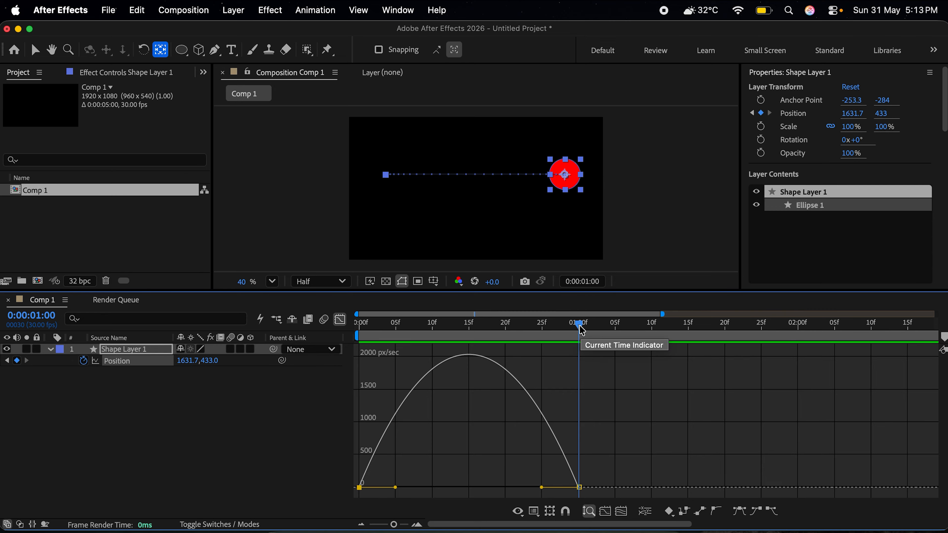
left_click_drag(468, 324, 344, 357)
key("space")
key("space")
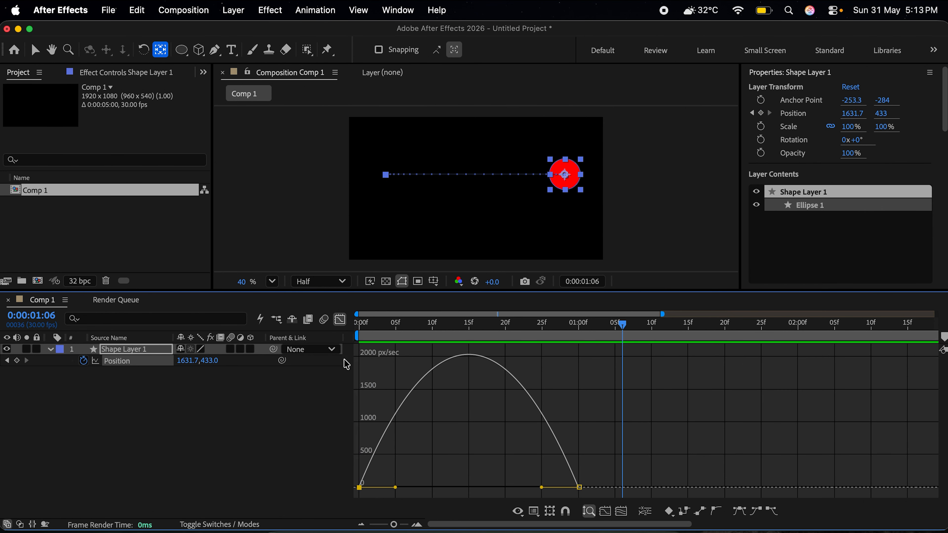
- Reshape the speed curve to start fast by pulling the first keyframe's handle fully back and extending the last keyframe's handle to frame 15
left_click(411, 478)
left_click_drag(579, 475, 322, 508)
left_click_drag(395, 494, 360, 492)
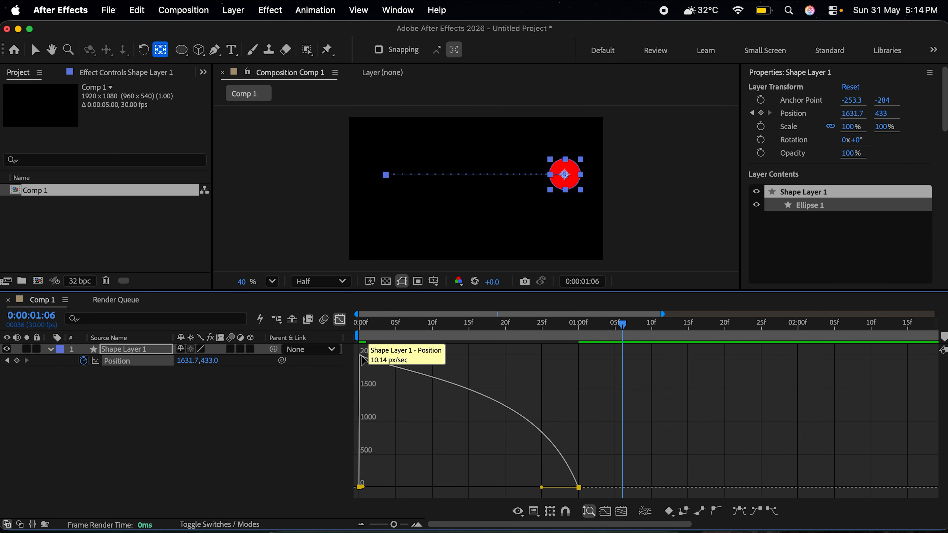
left_click_drag(542, 494, 452, 492)
- Play the circle's fast-start, slow-stop motion to check the reshaped speed curve
key("space")
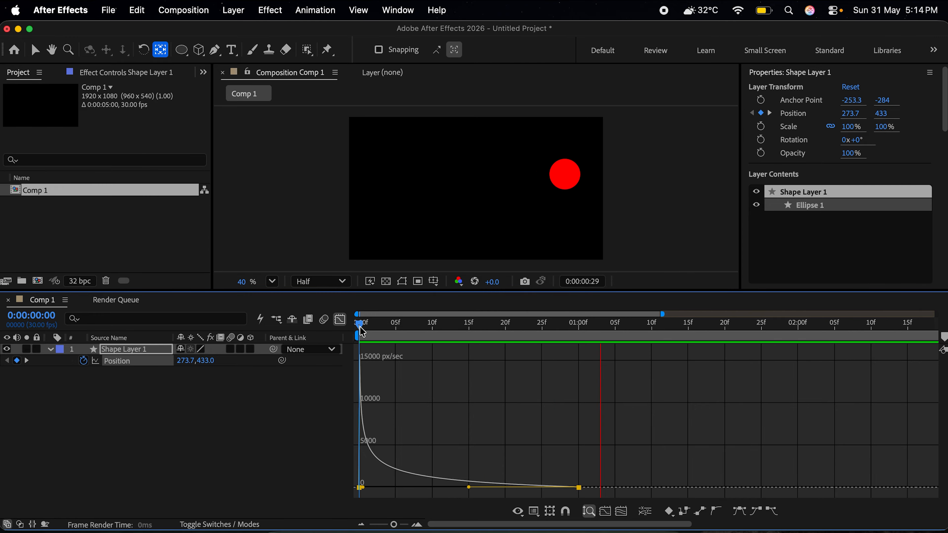
key("space")
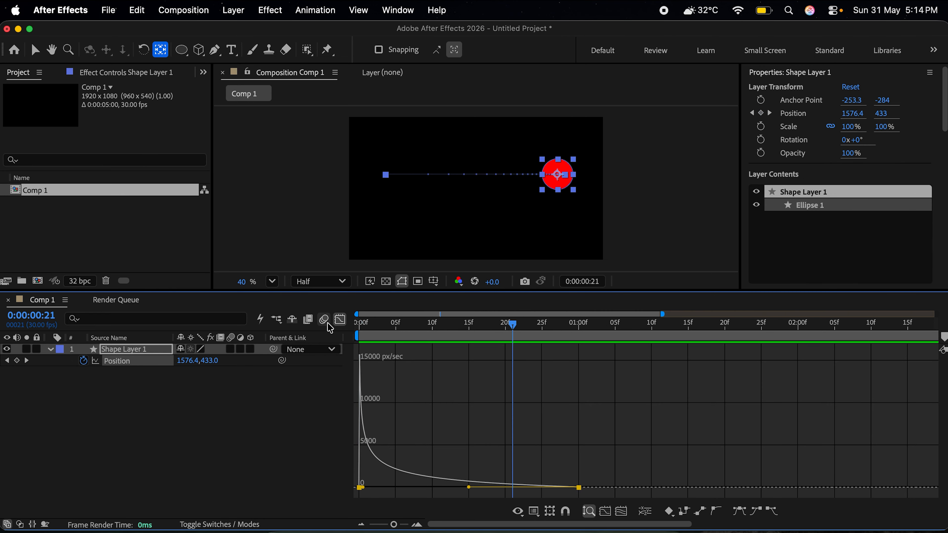
key("space")
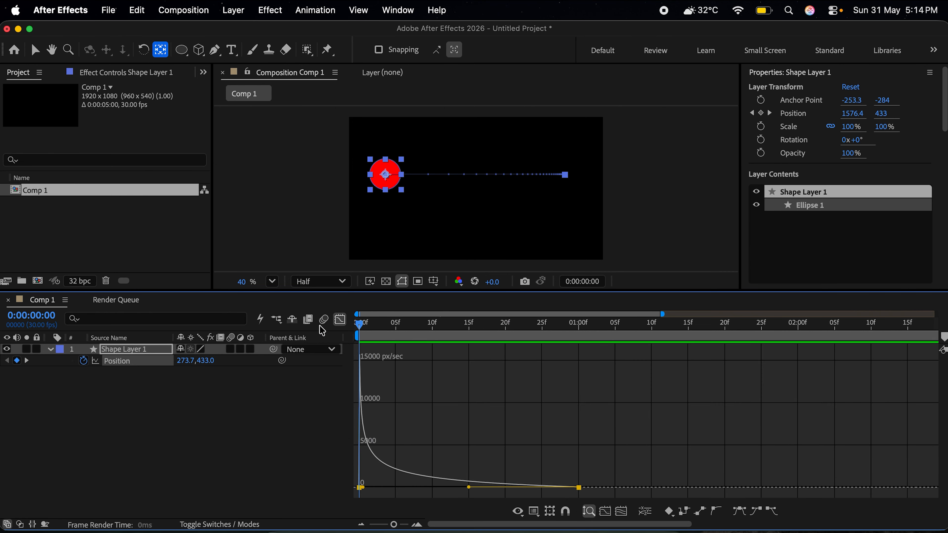
key("space")
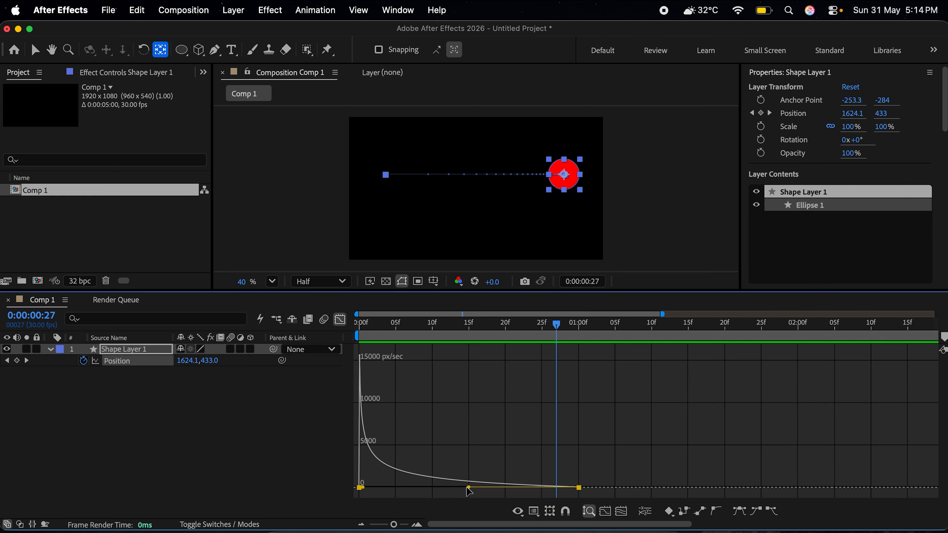
- Reshape the speed curve to start slow and stop fast, extending the first keyframe's handle to frame 15, and preview it from the start
left_click_drag(471, 493, 574, 492)
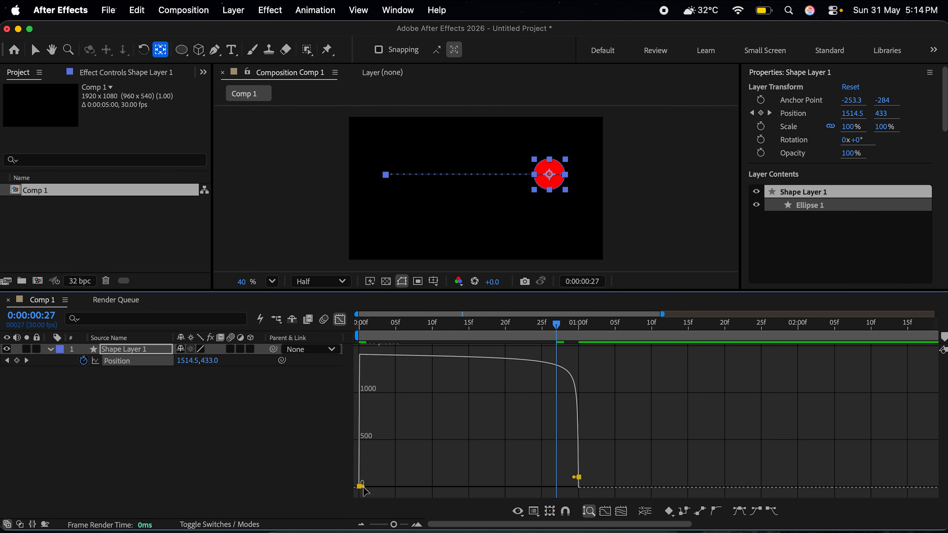
left_click_drag(366, 492, 490, 491)
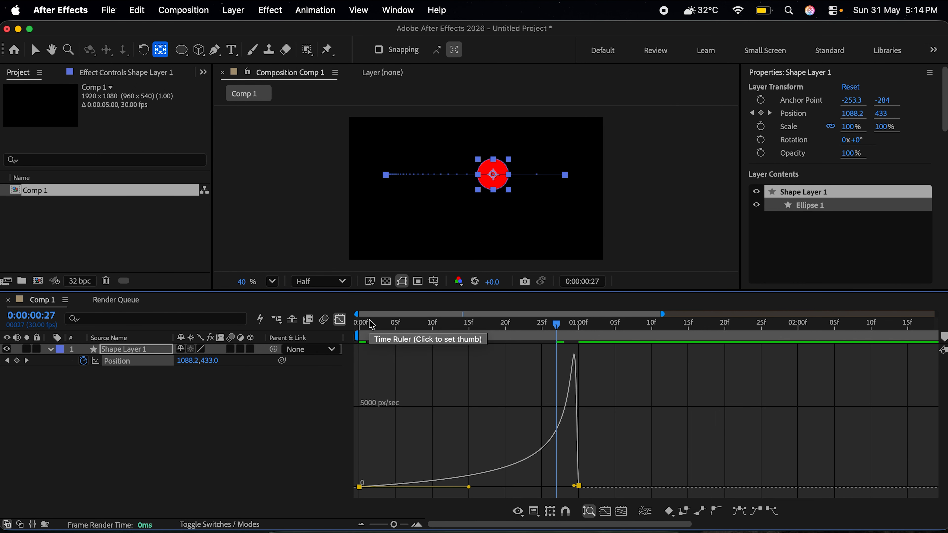
left_click(362, 324)
key("space")
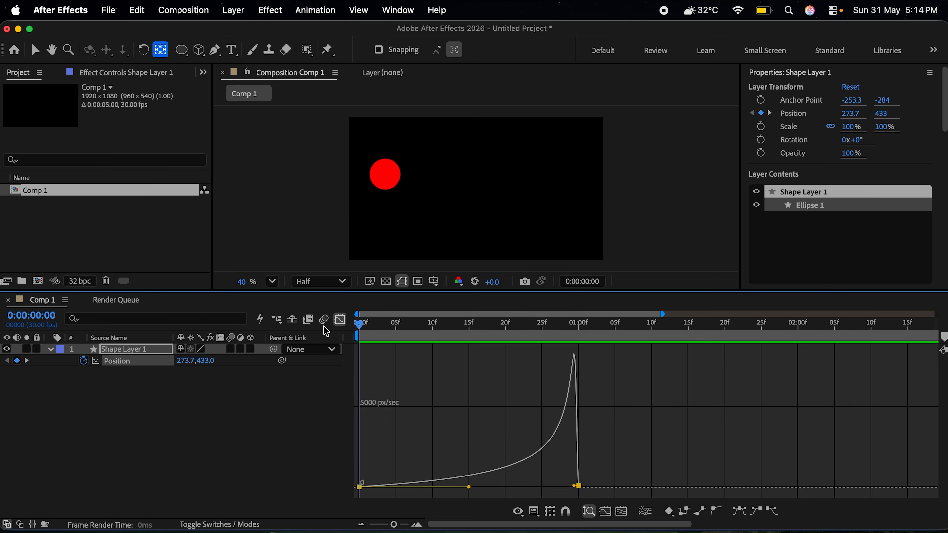
key("space")
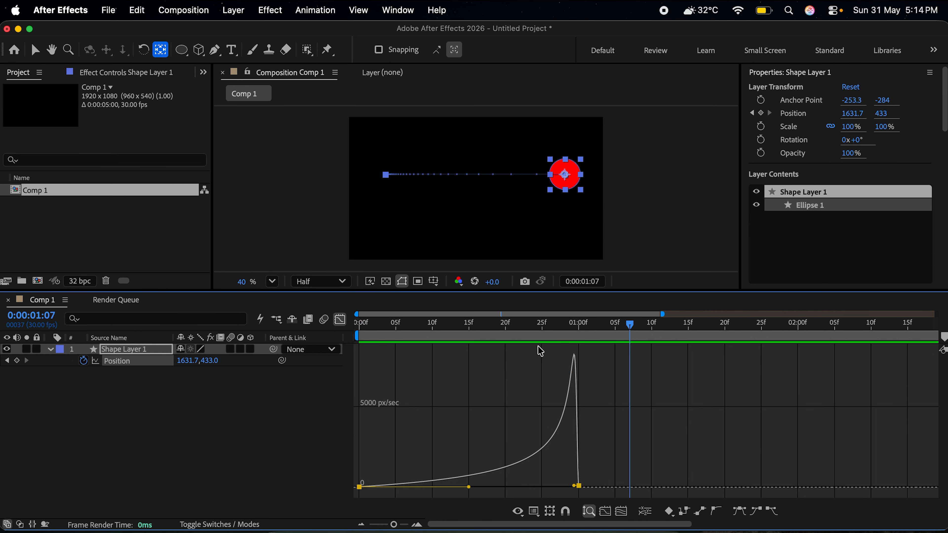
- Enable motion blur for the composition and Shape Layer 1, and play the blurred motion from the start
left_click(323, 320)
left_click(231, 349)
key("Home")
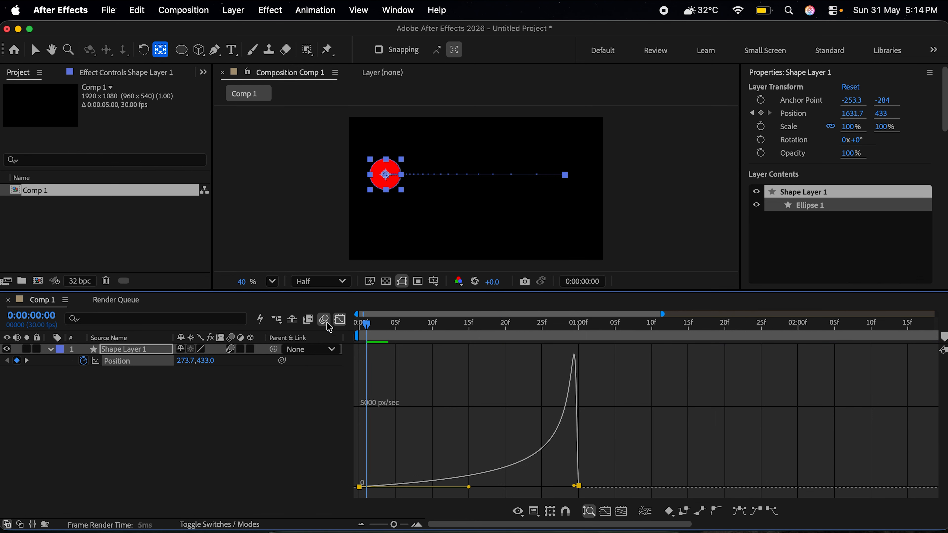
key("space")
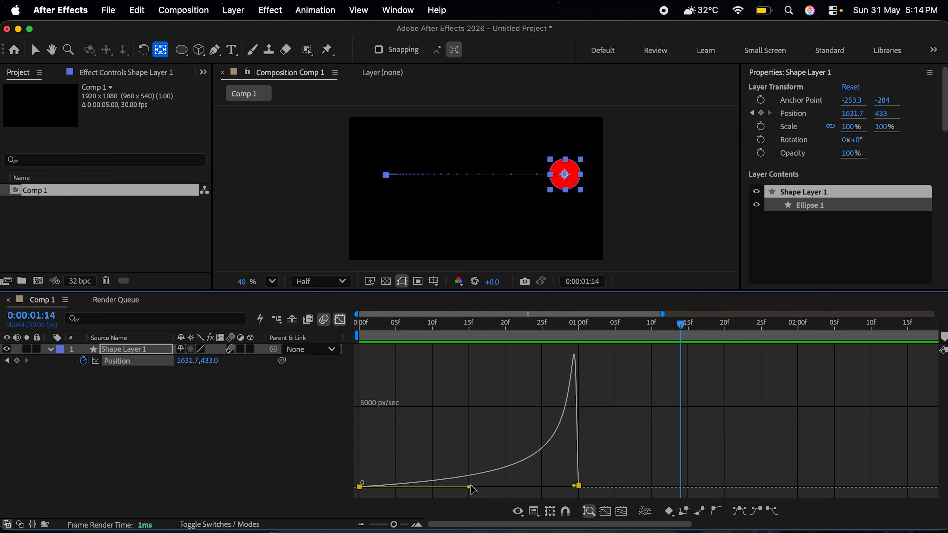
- Reshape the speed curve into a sharp peak at frame 15 by extending both keyframes' handles almost to the middle
left_click_drag(469, 488, 418, 486)
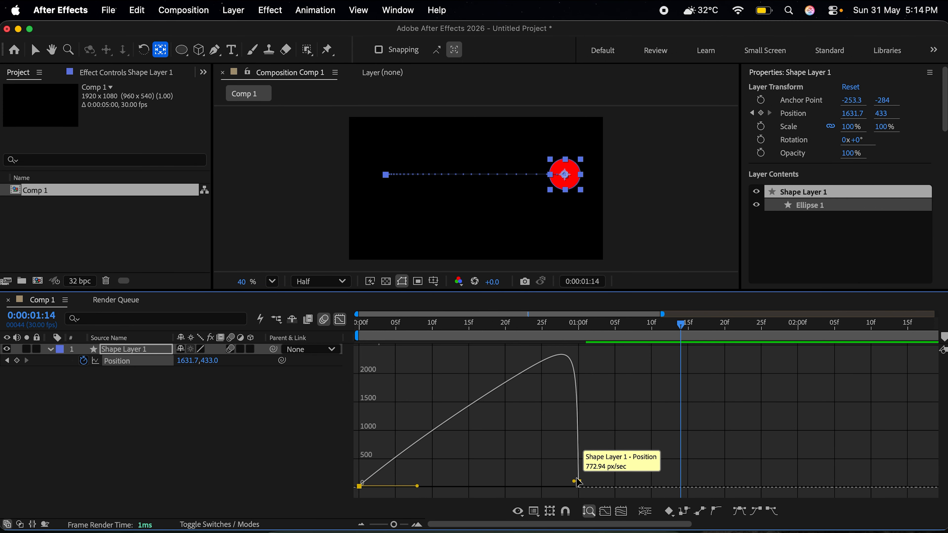
left_click_drag(575, 482, 481, 491)
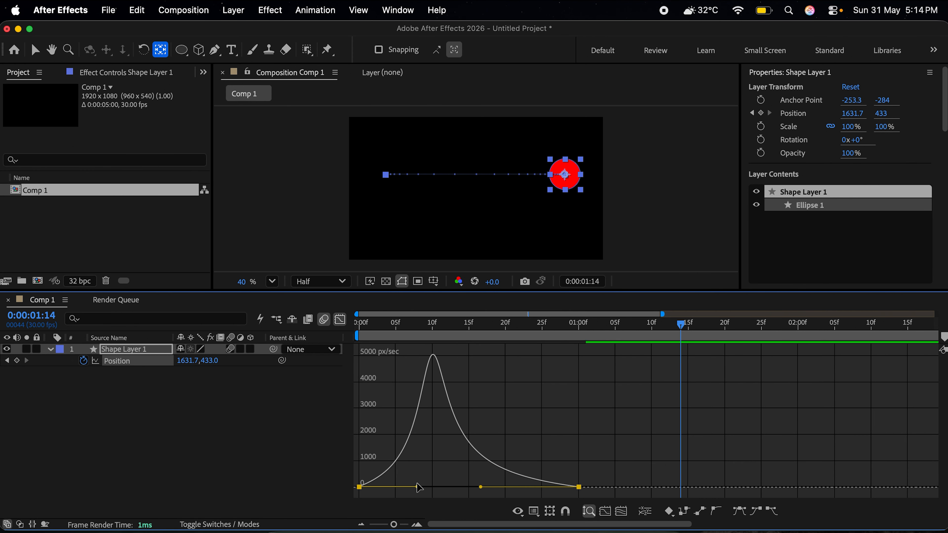
left_click_drag(419, 490, 461, 492)
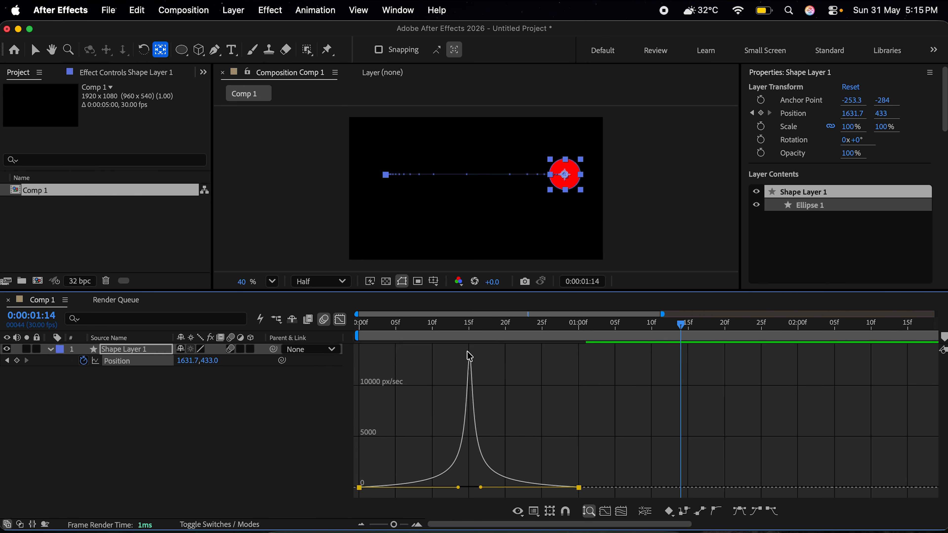
- Inspect the circle's motion blur at frame 15 and replay the slow-fast-slow motion from the start several times
left_click(470, 325)
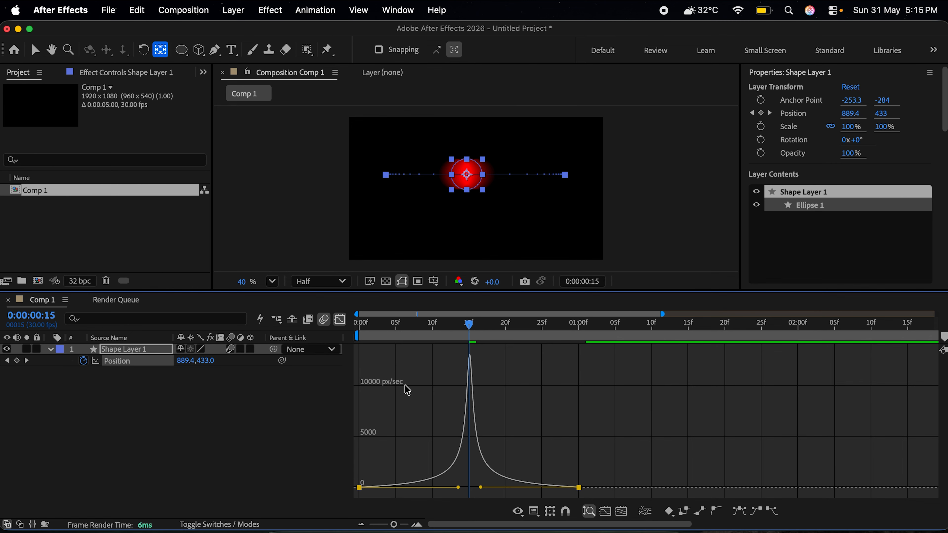
left_click_drag(466, 328, 359, 327)
key("space")
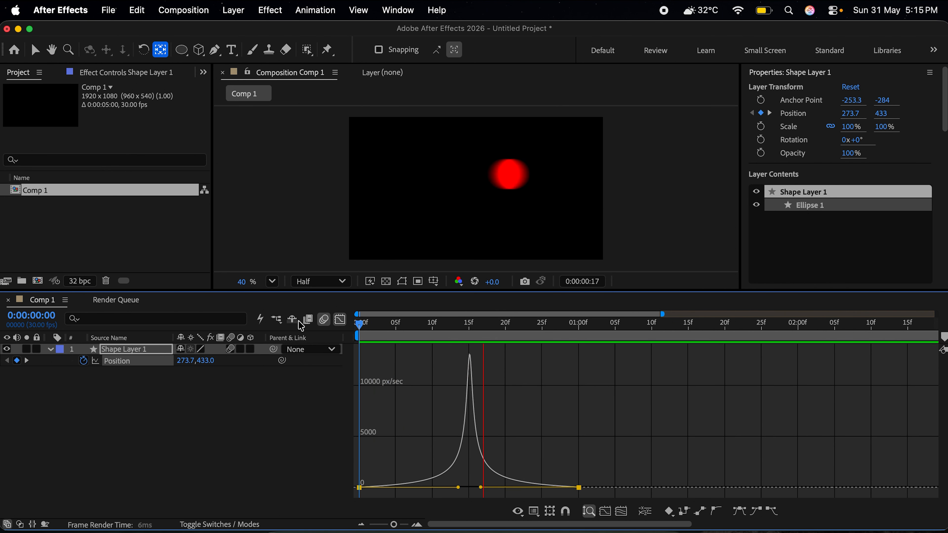
key("space")
left_click_drag(373, 323, 321, 321)
key("space")
key("space")
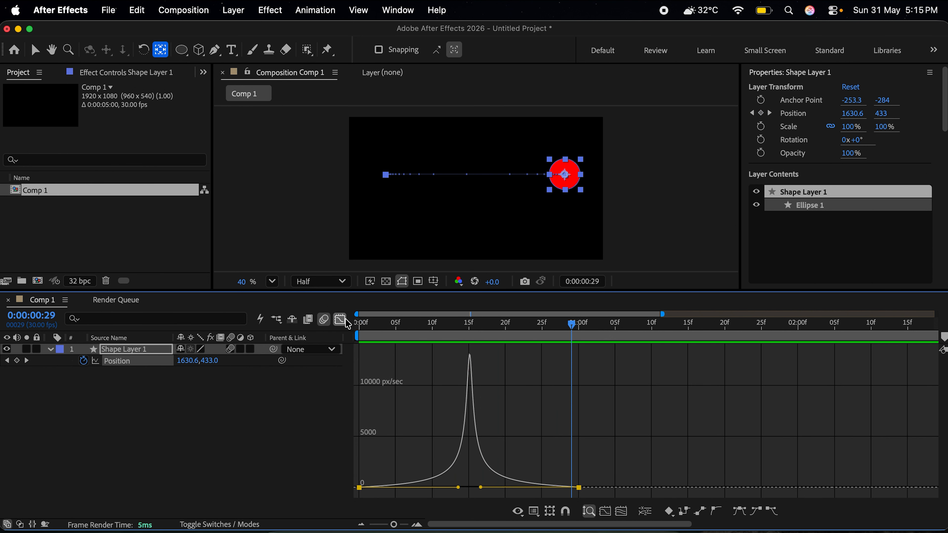
key("space")
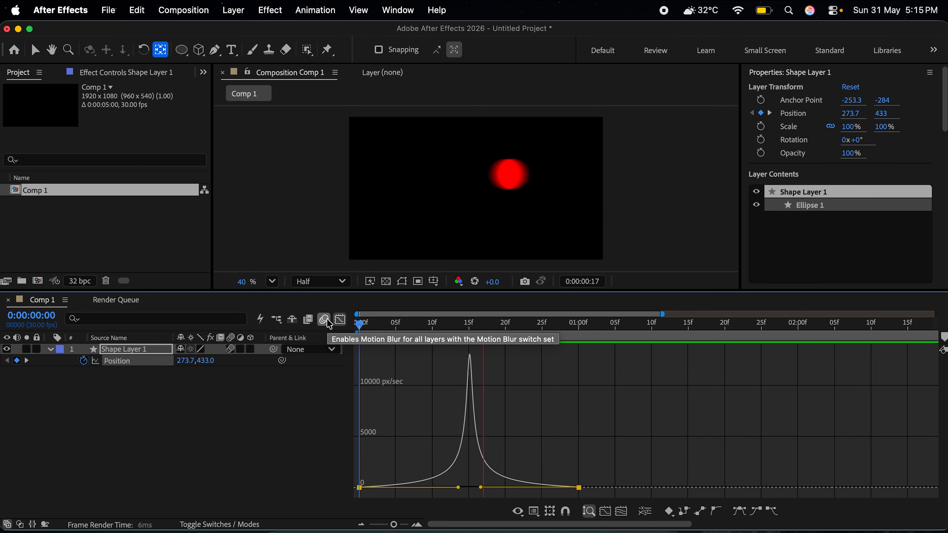
key("space")
left_click_drag(431, 337, 344, 375)
key("space")
key("space")
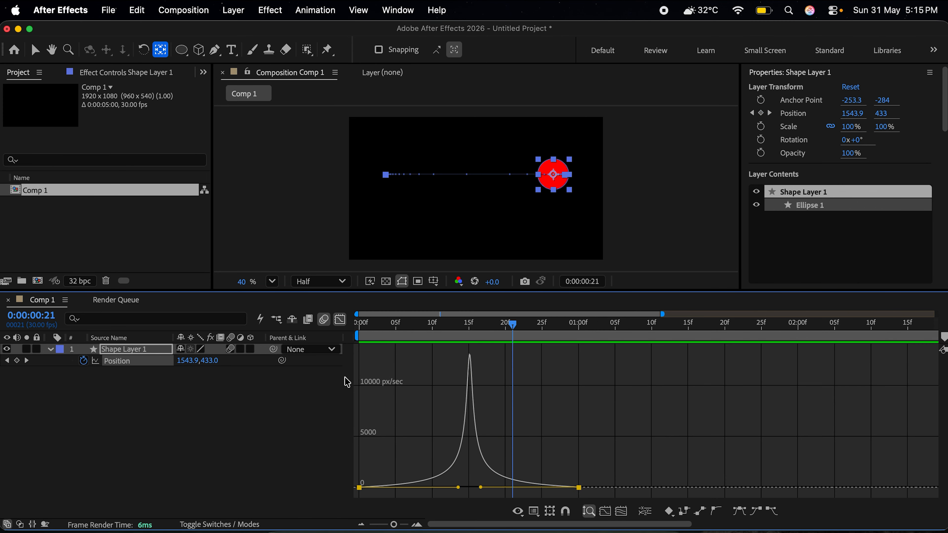